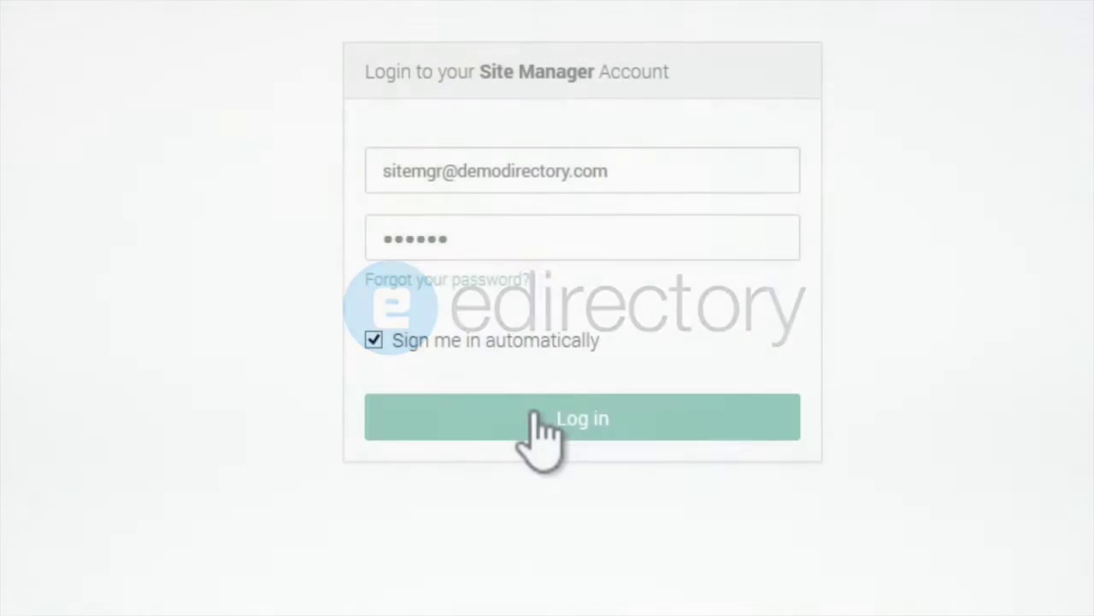
{"action": "left_click", "coordinate": [535, 422]}
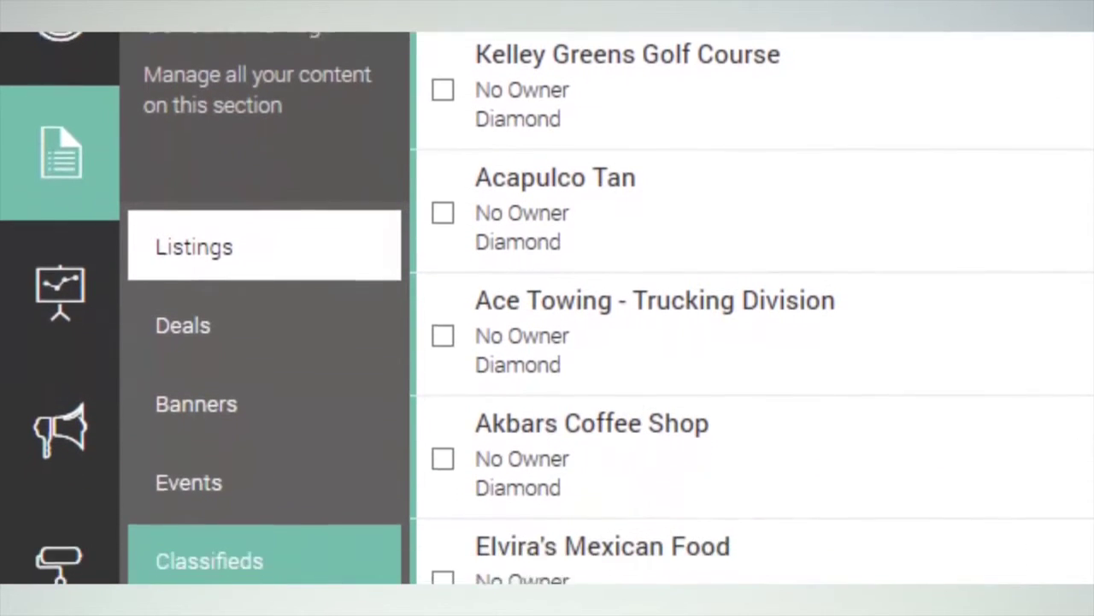
{"action": "left_click", "coordinate": [126, 236]}
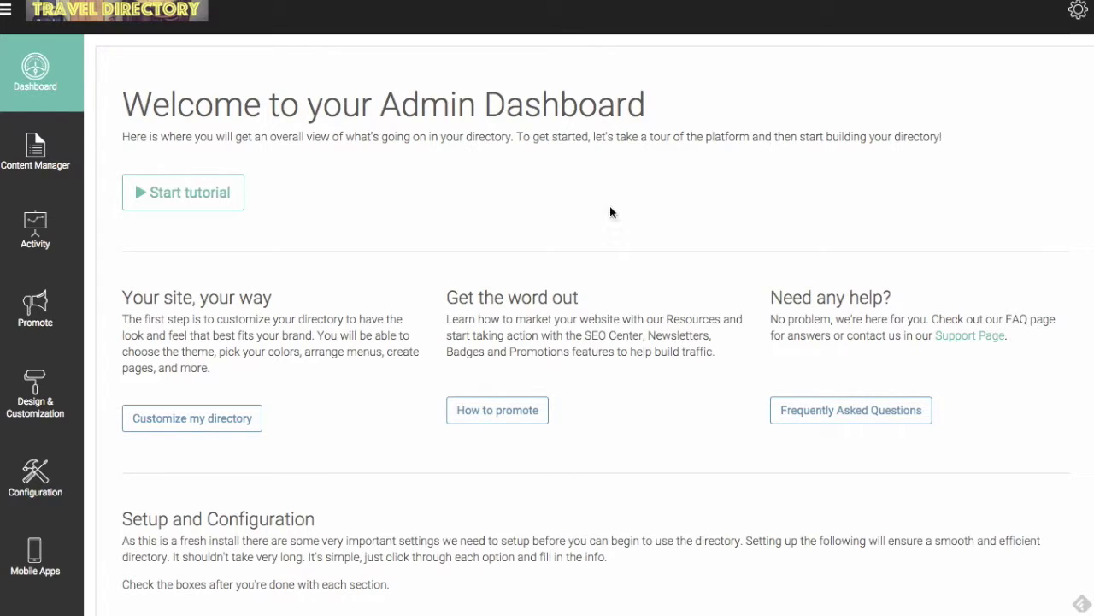
Step: Open the directory's public home page and look over its front page layout
{"action": "left_click", "coordinate": [159, 18]}
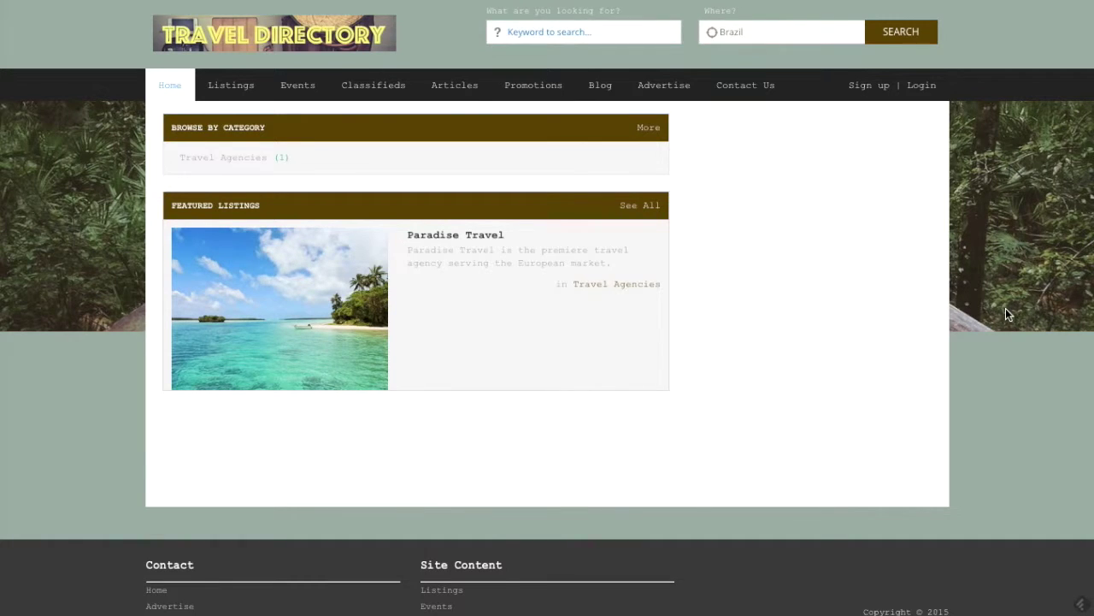
{"action": "scroll", "coordinate": [1006, 309], "scroll_direction": "down", "scroll_amount": 1}
{"action": "scroll", "coordinate": [1005, 313], "scroll_direction": "up", "scroll_amount": 1}
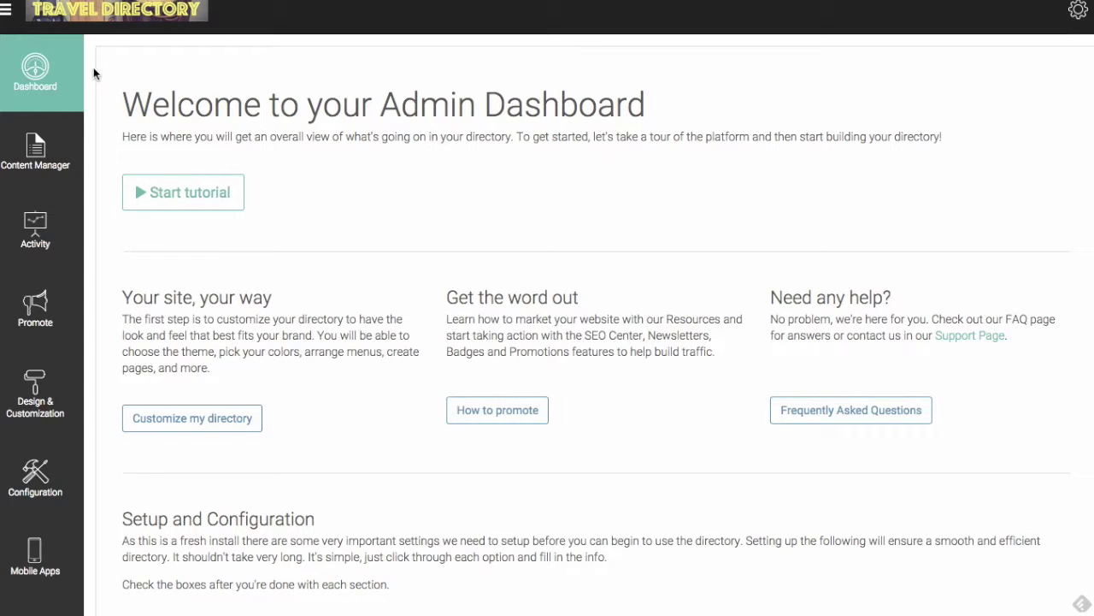
Step: Open the Slider section of the Content Manager and add a new slide
{"action": "left_click", "coordinate": [54, 161]}
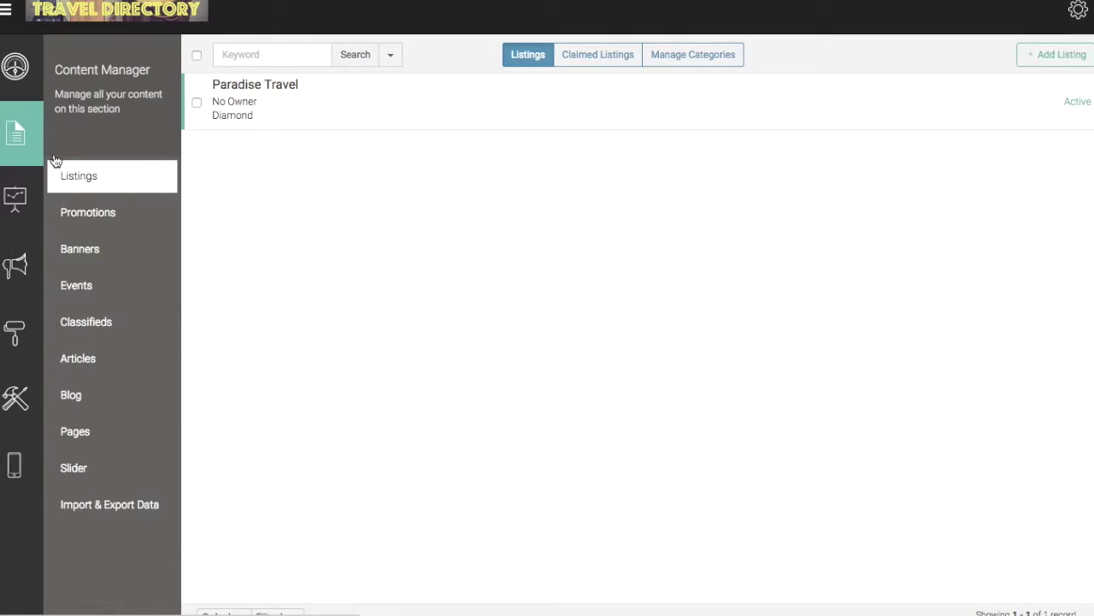
{"action": "left_click", "coordinate": [96, 470]}
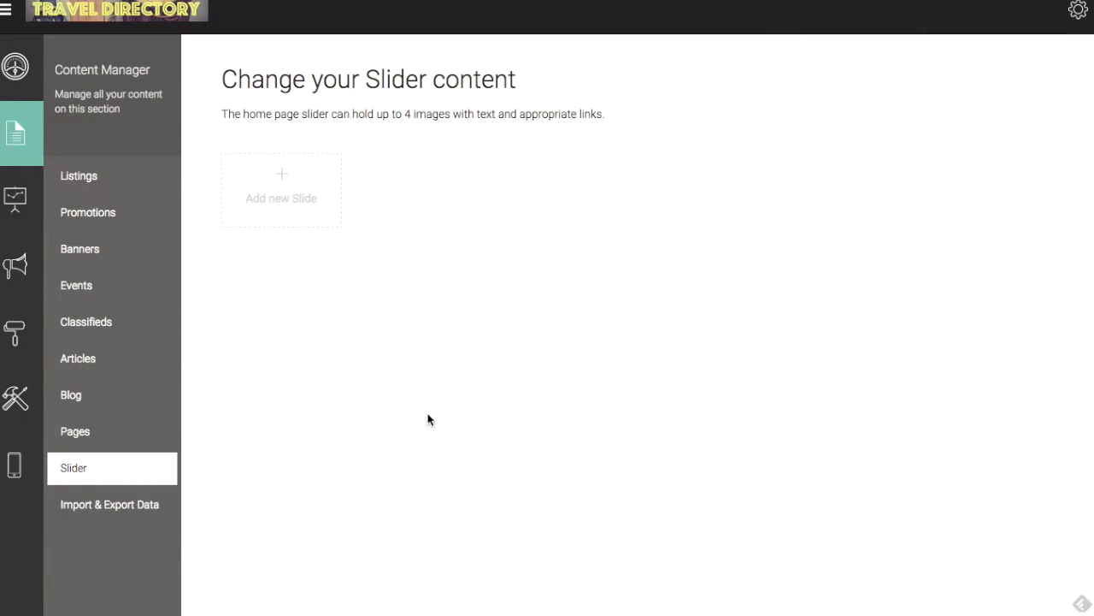
{"action": "left_click", "coordinate": [296, 196]}
Step: Title the new slide "Paradise Travel" and enter the summary description "Find your paradise..."
{"action": "left_click", "coordinate": [447, 253]}
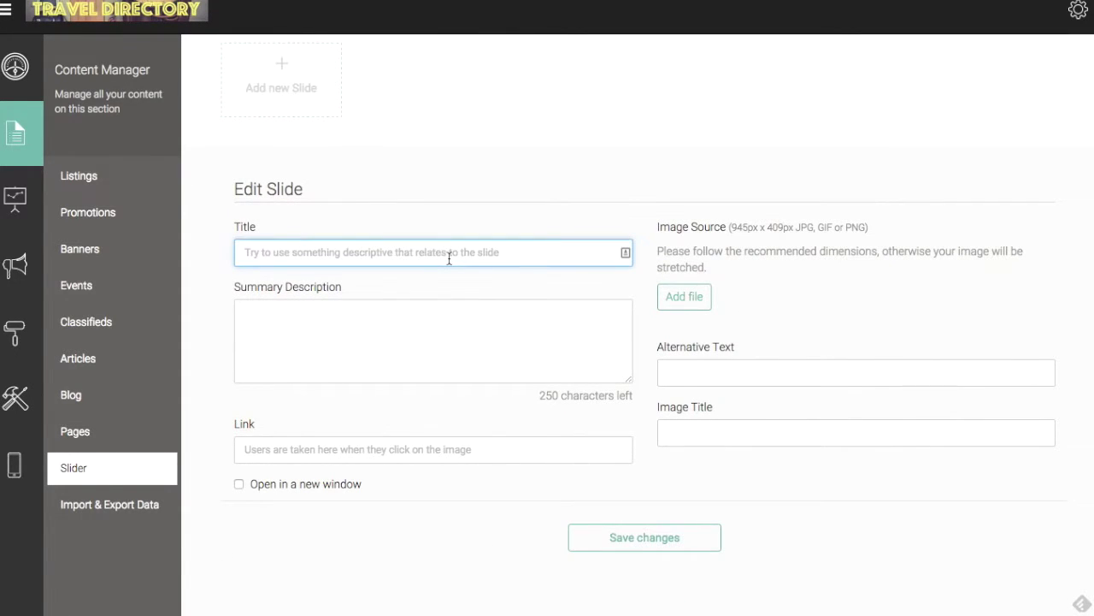
{"action": "type", "text": "Paradise "}
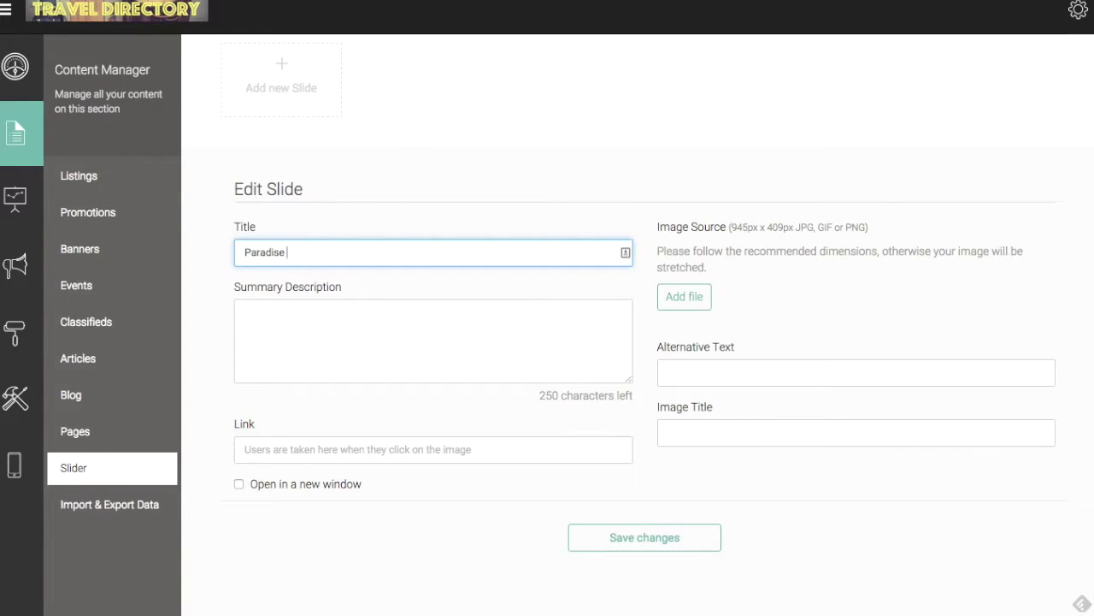
{"action": "type", "text": "Travel"}
{"action": "left_click", "coordinate": [454, 320]}
{"action": "type", "text": "Find your"}
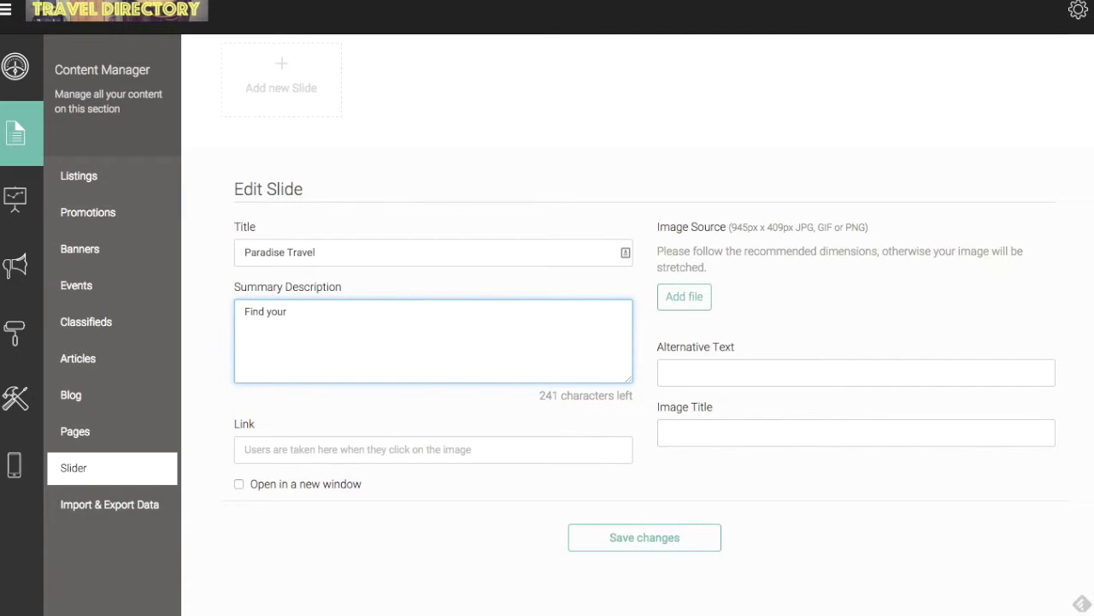
{"action": "type", "text": "paradise..."}
{"action": "left_click", "coordinate": [855, 308]}
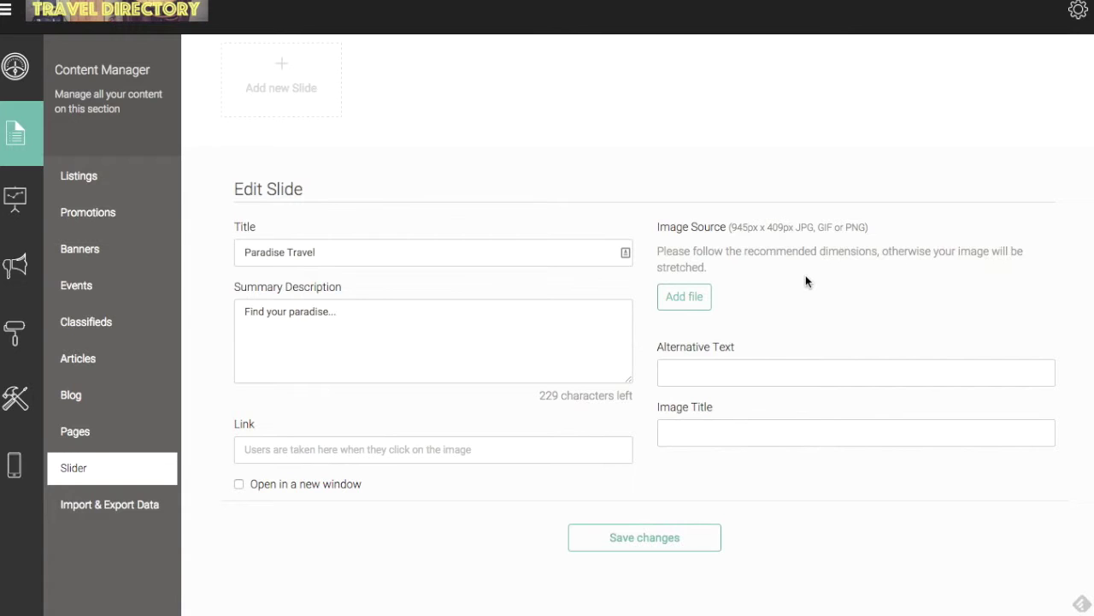
Step: Attach an image file to the slide and set its alternative text and image title to "Paradise Travel"
{"action": "left_click", "coordinate": [691, 297]}
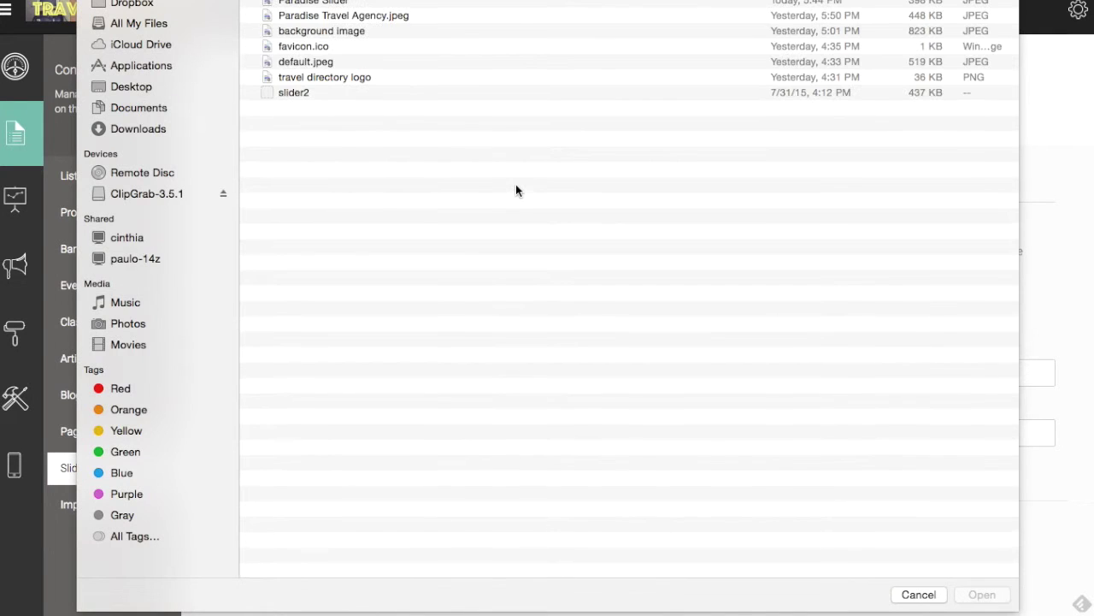
{"action": "key", "text": "Escape"}
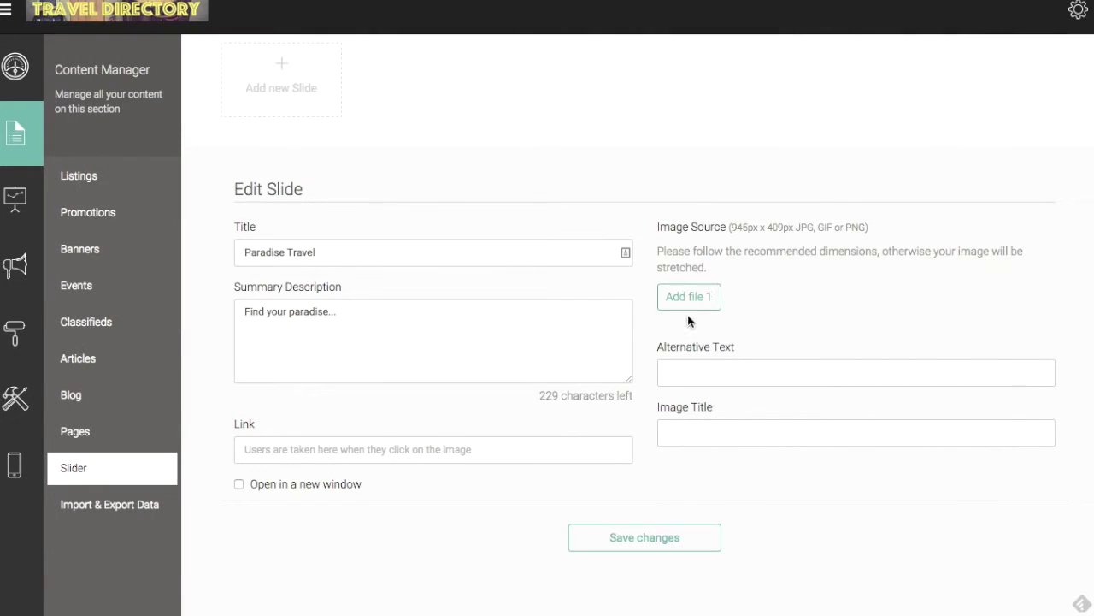
{"action": "left_click", "coordinate": [729, 365]}
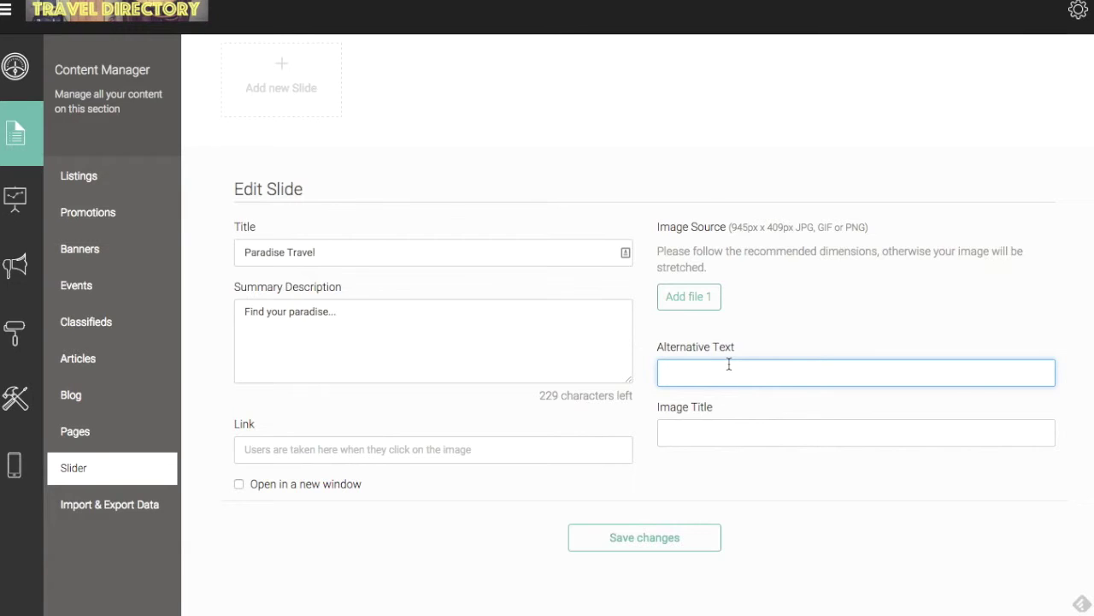
{"action": "type", "text": "Paradise Travel"}
{"action": "left_click", "coordinate": [725, 433]}
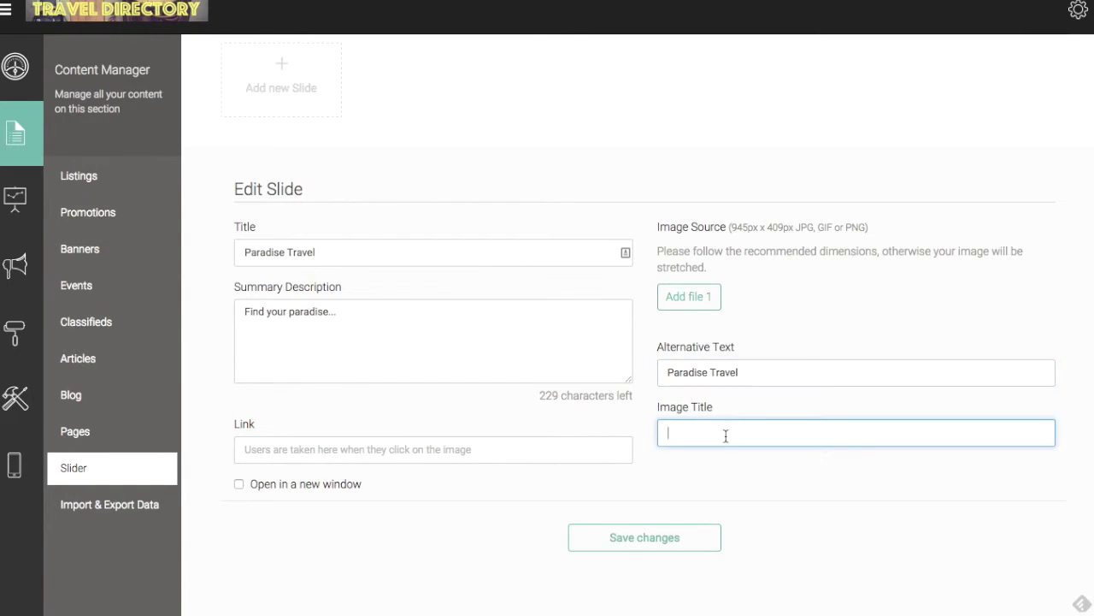
{"action": "type", "text": "Paradise Travel"}
{"action": "left_click", "coordinate": [611, 449]}
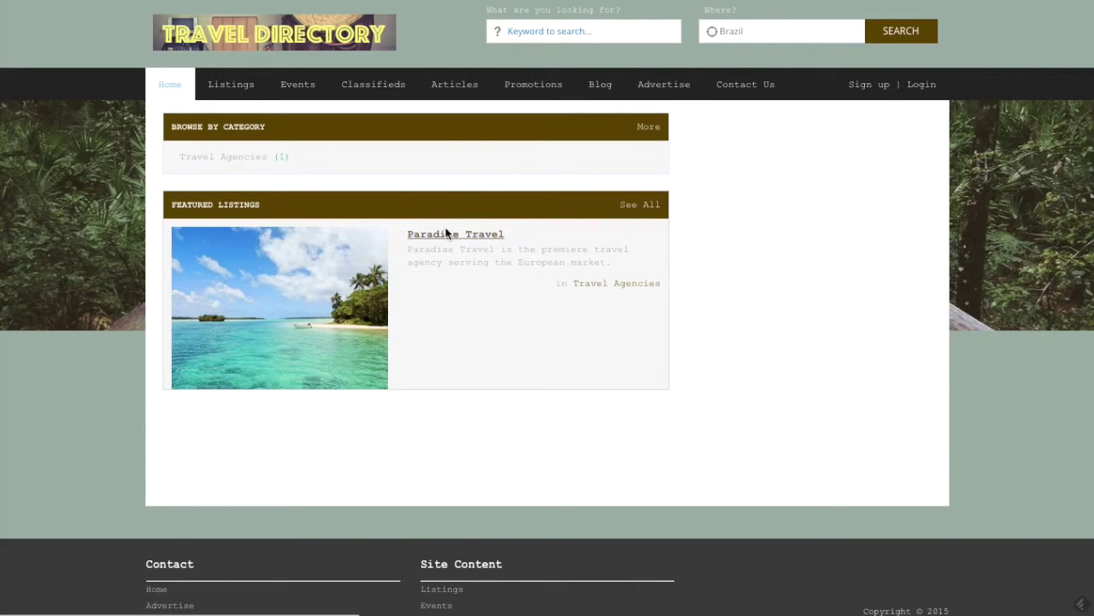
{"action": "left_click", "coordinate": [446, 233]}
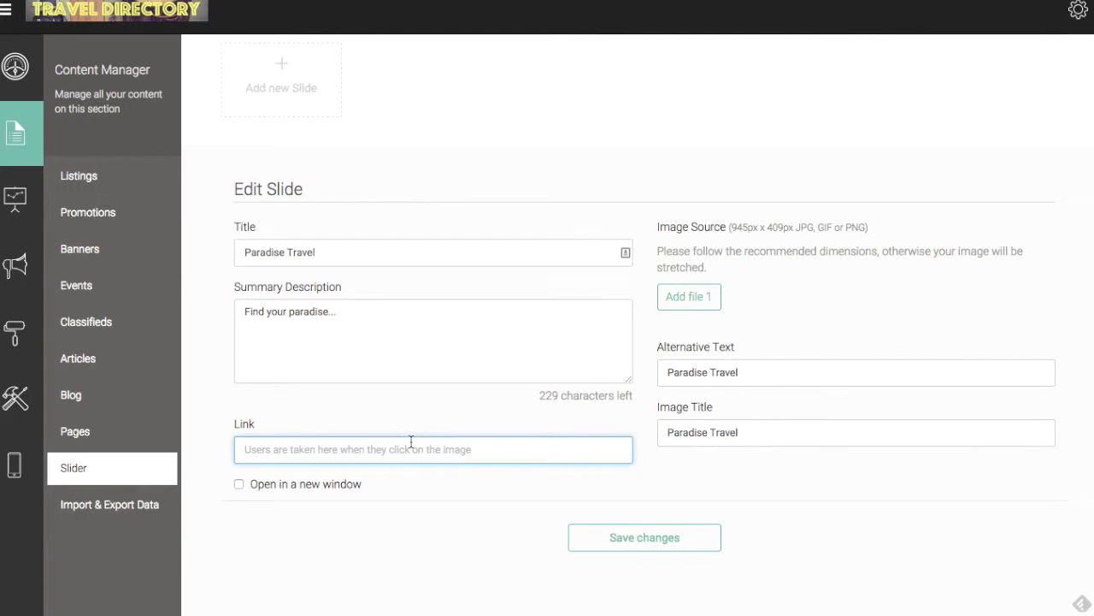
{"action": "type", "text": "http://ca-hhr0fem5.edirectorycloud.com/listing/paradise-travel.html"}
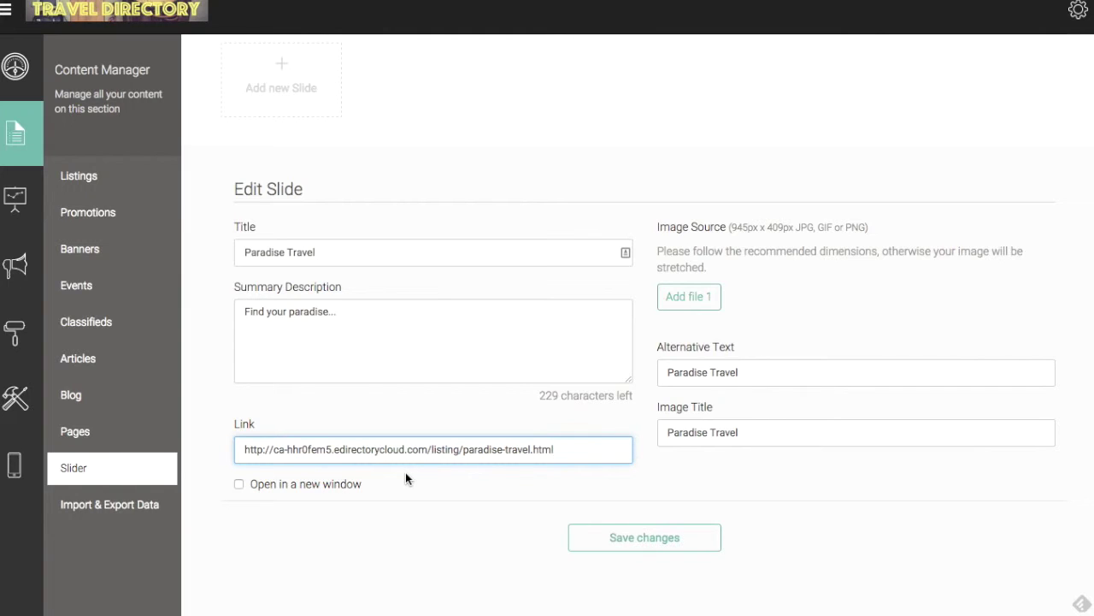
{"action": "left_click", "coordinate": [690, 540]}
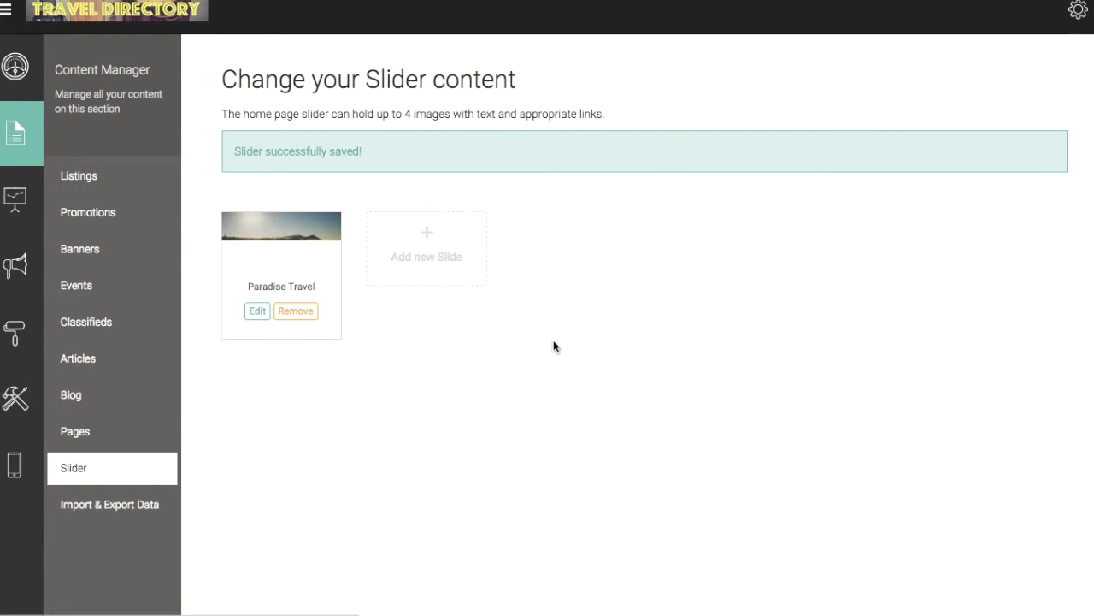
Step: Review the saved Paradise Travel slide's details and test its link on the public home page
{"action": "left_click", "coordinate": [255, 311]}
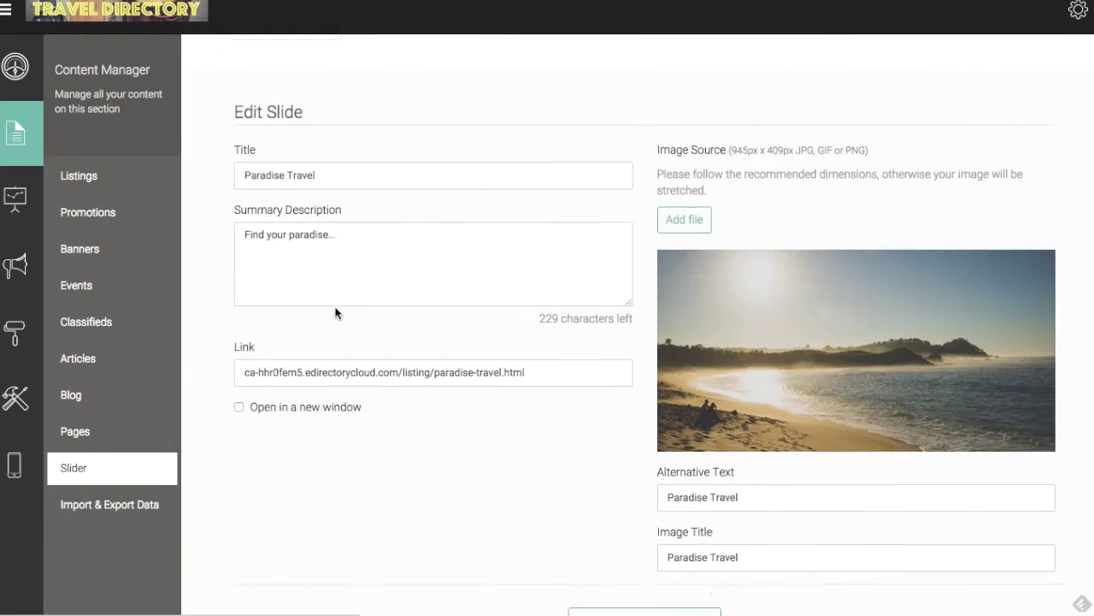
{"action": "scroll", "coordinate": [333, 316], "scroll_direction": "up", "scroll_amount": 2}
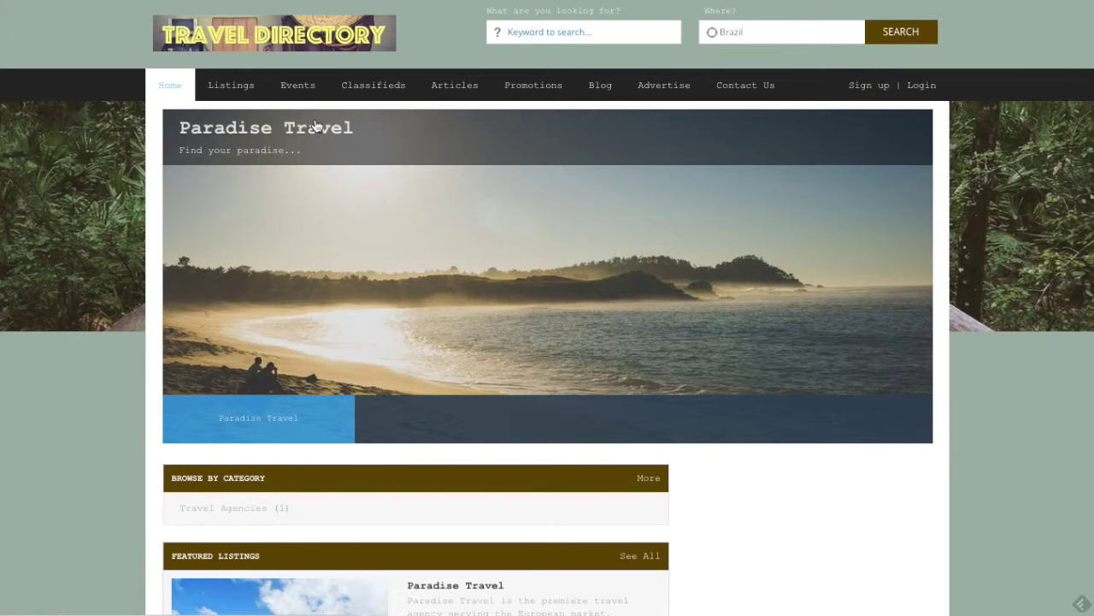
{"action": "left_click", "coordinate": [315, 125]}
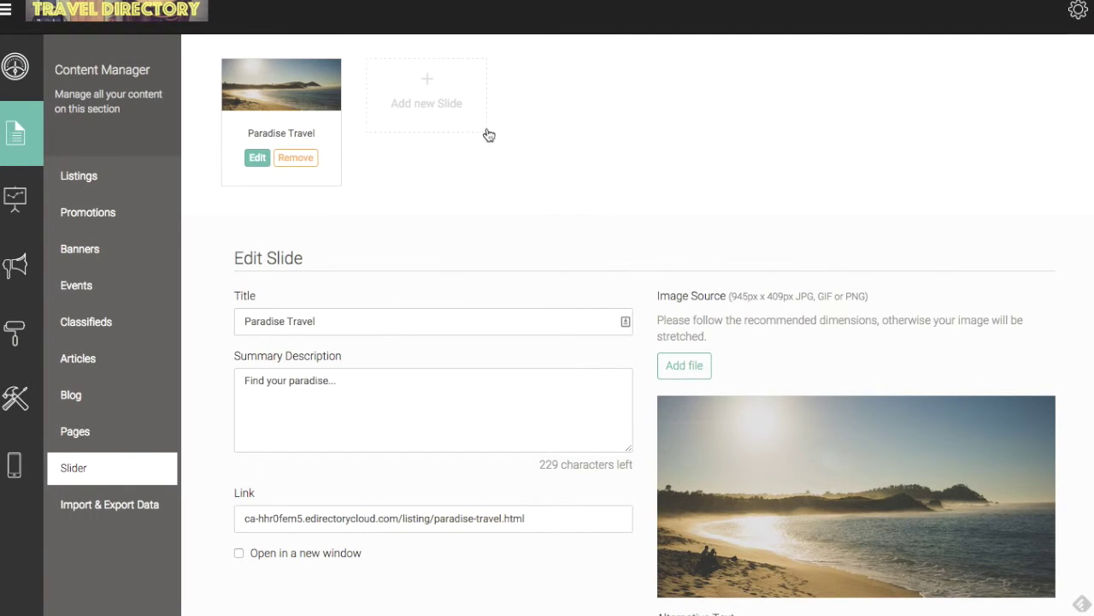
Step: Add a second slide to the slider and attach the slider2 image file to it
{"action": "left_click", "coordinate": [428, 86]}
{"action": "left_click", "coordinate": [691, 304]}
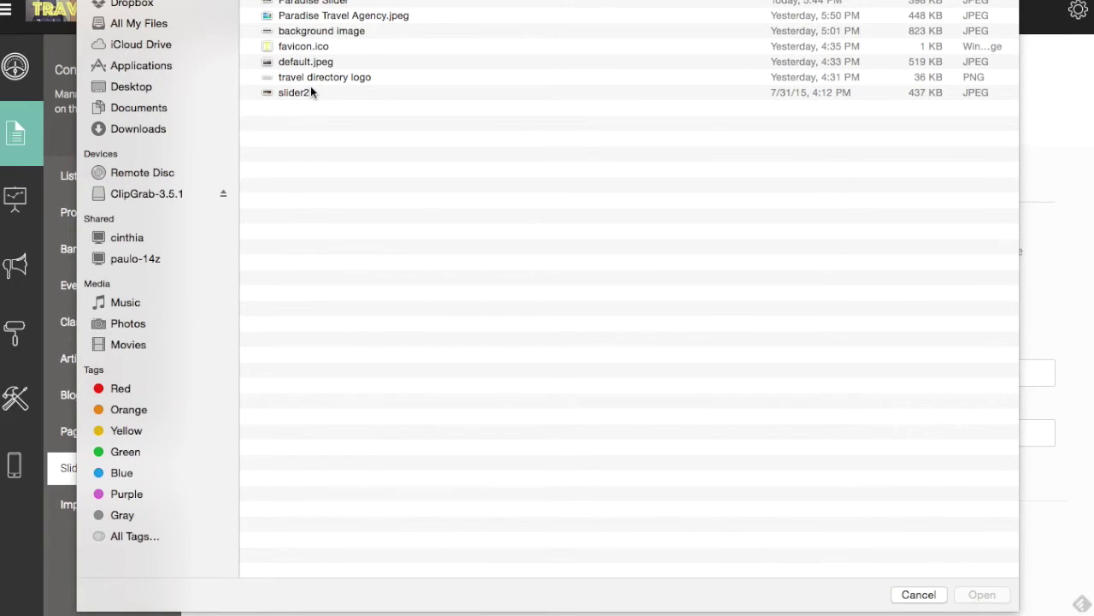
{"action": "left_click", "coordinate": [309, 92]}
{"action": "double_click", "coordinate": [308, 92]}
Step: Title the second slide "Travel Photography Blog" and save it
{"action": "left_click", "coordinate": [472, 249]}
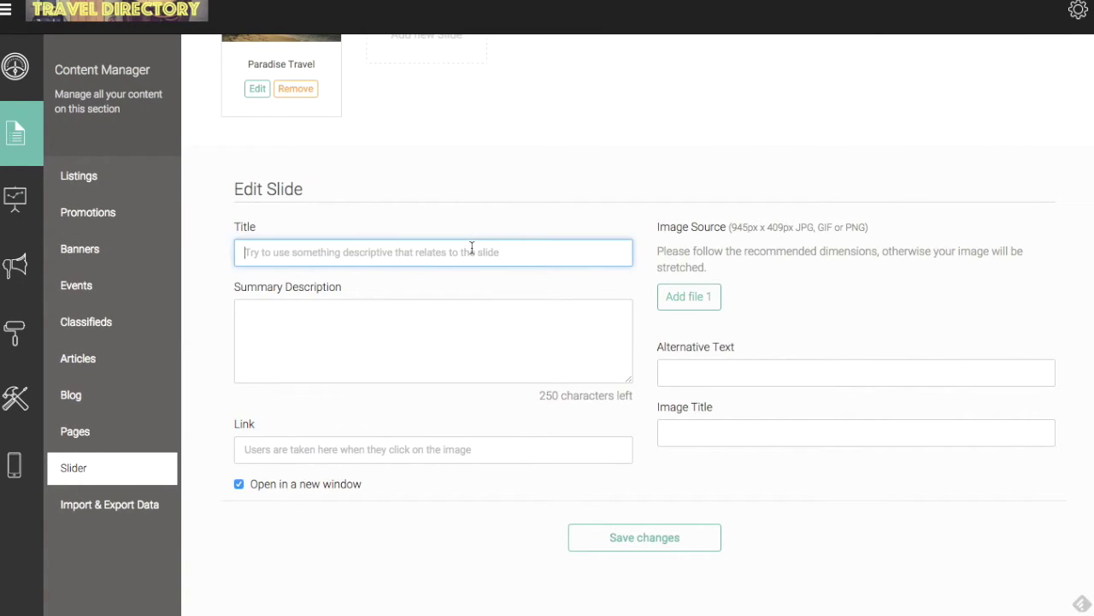
{"action": "type", "text": "Al"}
{"action": "key", "text": "BackSpace"}
{"action": "key", "text": "BackSpace"}
{"action": "type", "text": "T"}
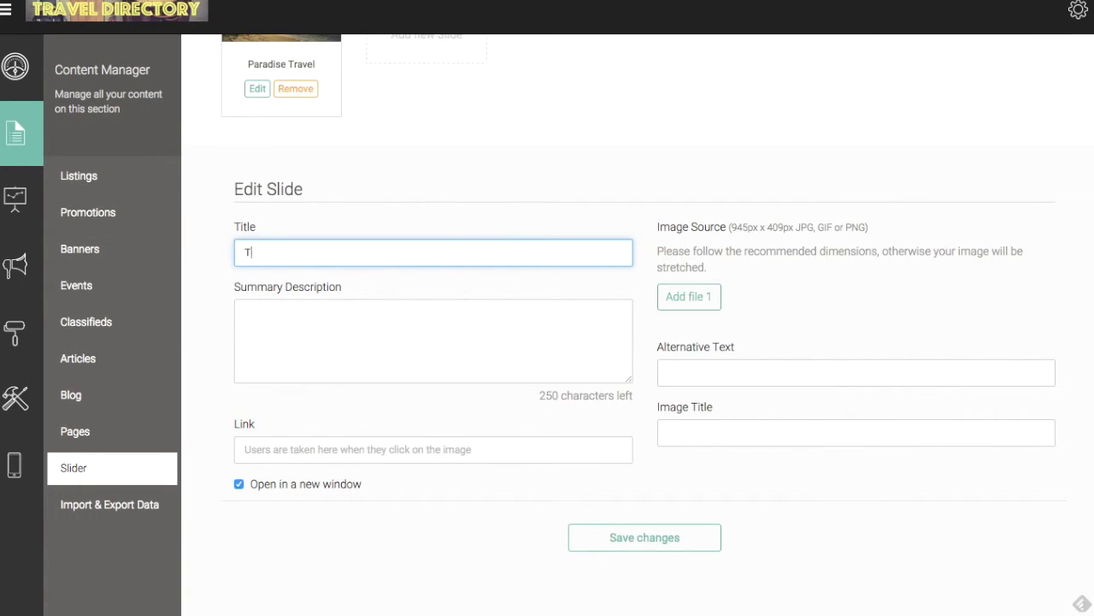
{"action": "type", "text": "ravel Photographer"}
{"action": "key", "text": "BackSpace"}
{"action": "key", "text": "BackSpace"}
{"action": "type", "text": "y"}
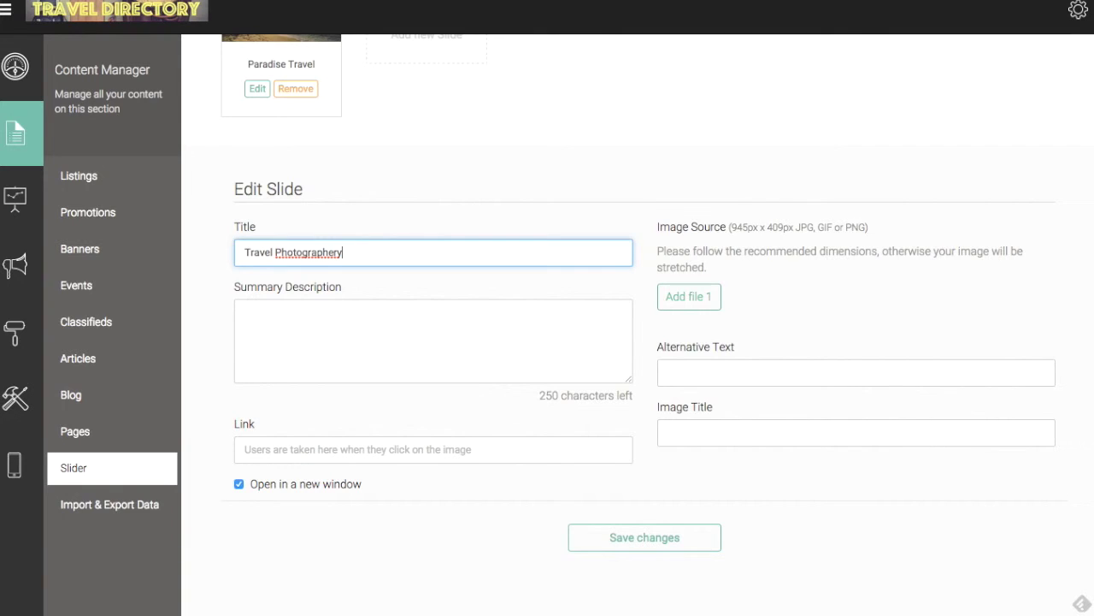
{"action": "key", "text": "BackSpace"}
{"action": "key", "text": "BackSpace"}
{"action": "key", "text": "BackSpace"}
{"action": "type", "text": "y Blog"}
{"action": "left_click", "coordinate": [659, 539]}
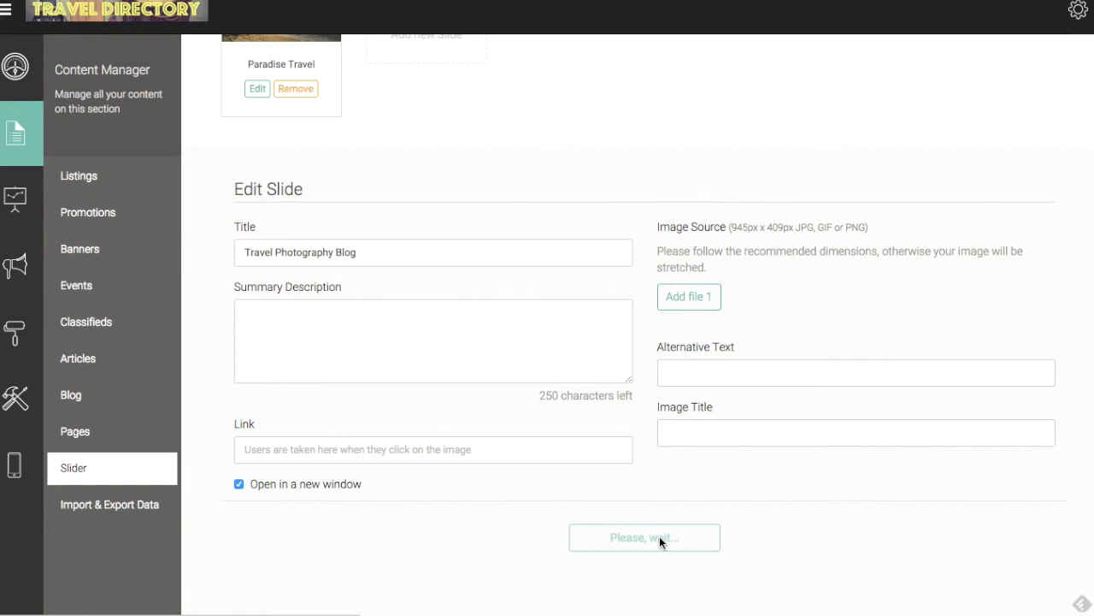